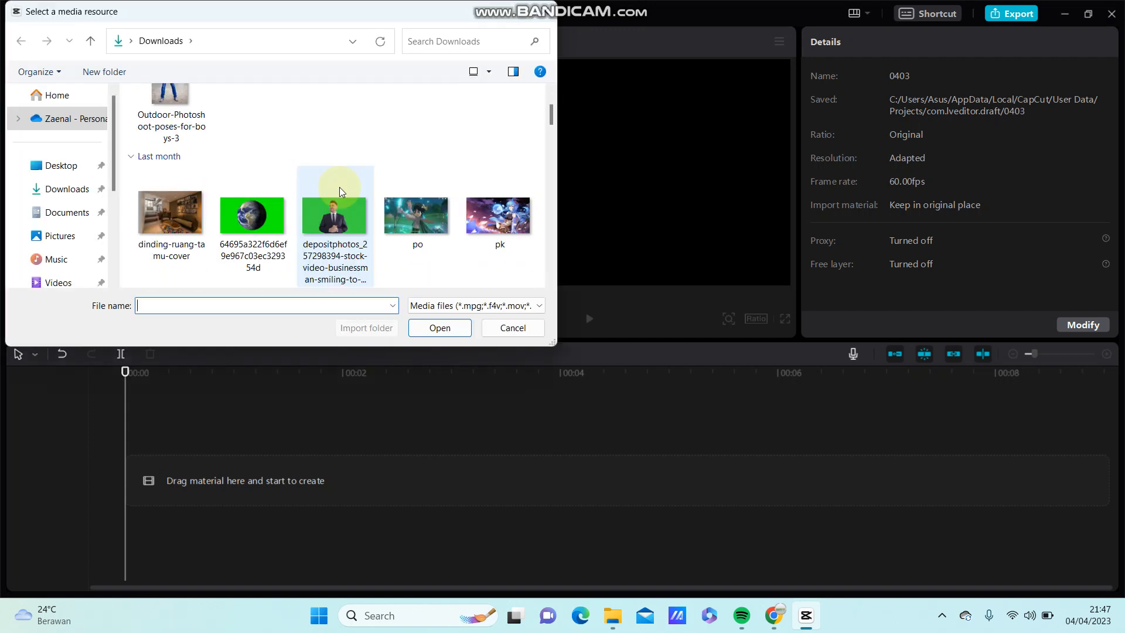
Step: Import "WhatsApp Video 2022-12-23 at 21.30.41" from the Downloads folder and place it on the timeline
{"action": "scroll", "coordinate": [339, 187], "scroll_direction": "down", "scroll_amount": 5}
{"action": "scroll", "coordinate": [343, 196], "scroll_direction": "down", "scroll_amount": 15}
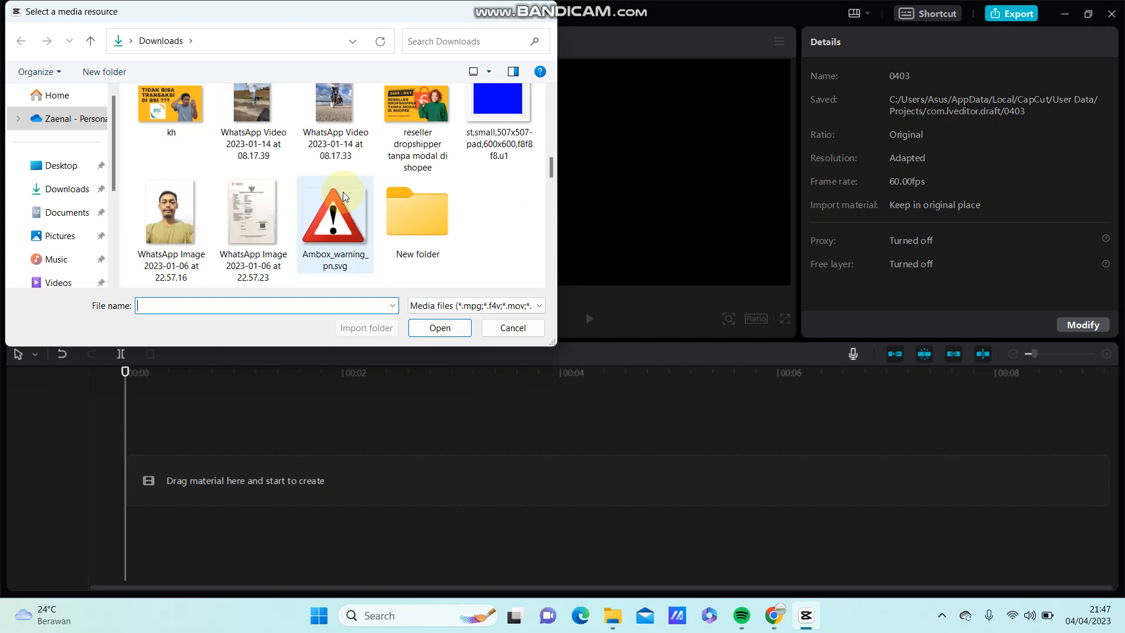
{"action": "scroll", "coordinate": [343, 192], "scroll_direction": "down", "scroll_amount": 3}
{"action": "scroll", "coordinate": [223, 152], "scroll_direction": "up", "scroll_amount": 3}
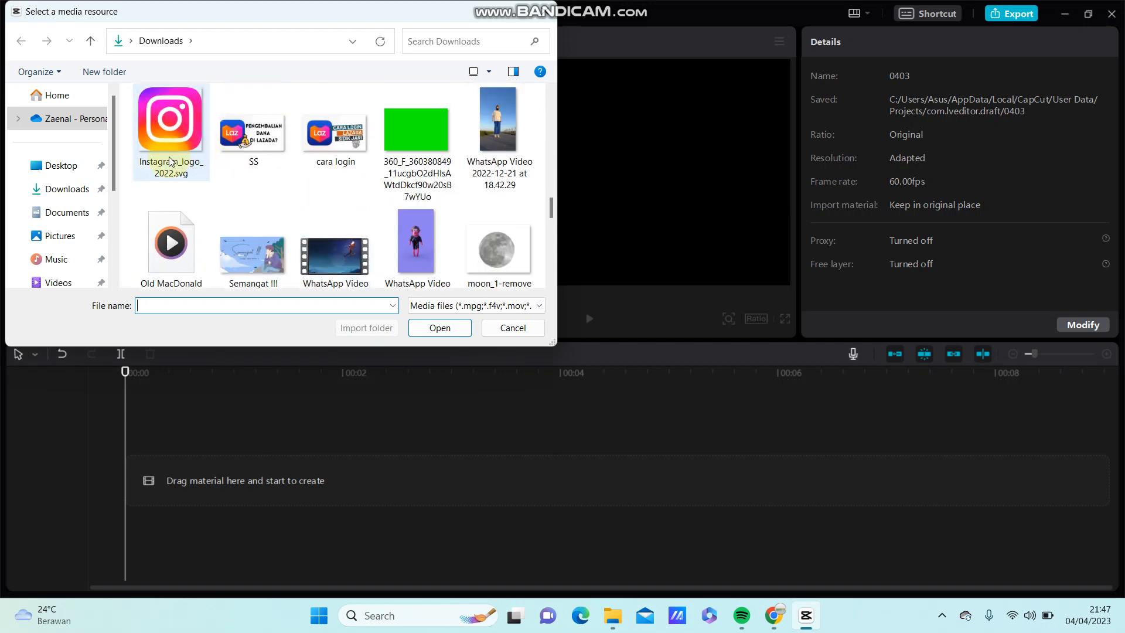
{"action": "left_click", "coordinate": [171, 226]}
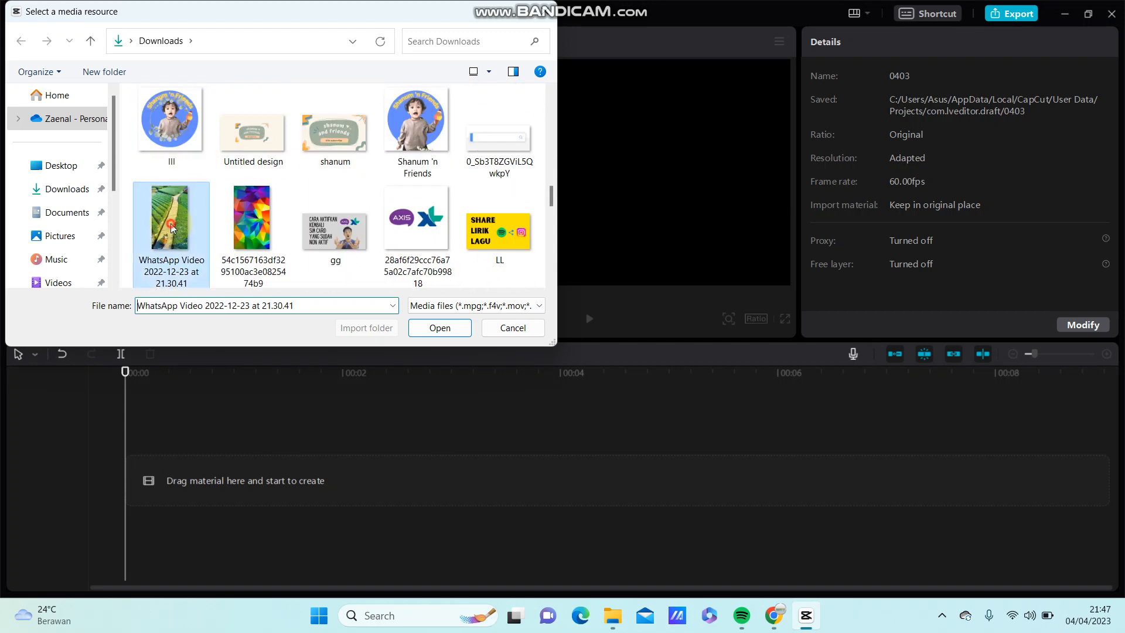
{"action": "left_click", "coordinate": [437, 328]}
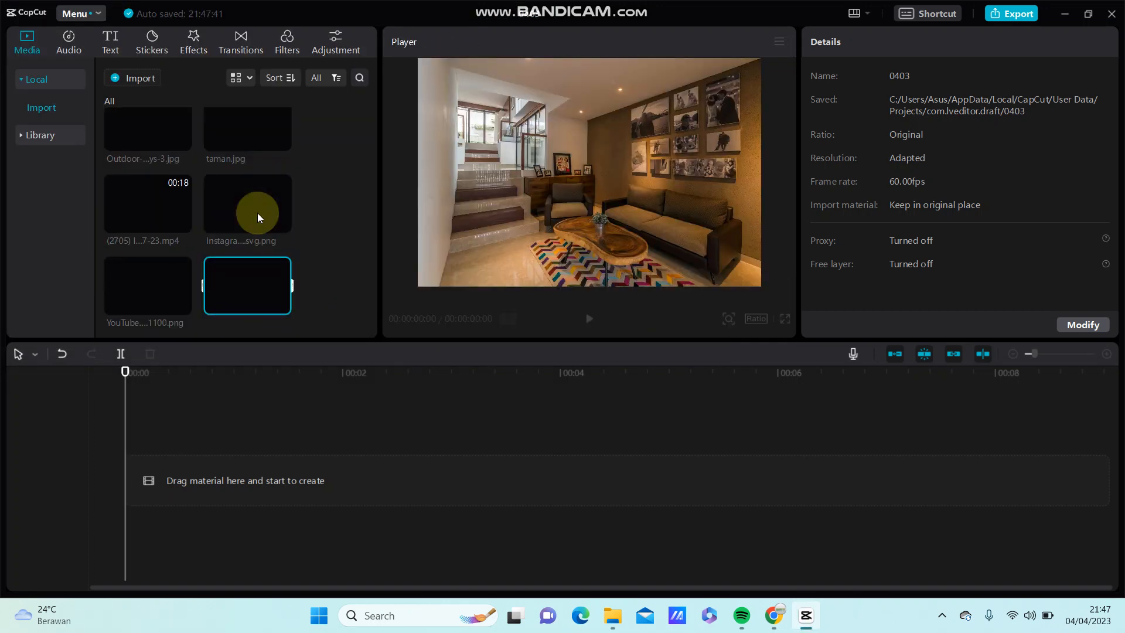
{"action": "left_click_drag", "start_coordinate": [257, 218], "coordinate": [143, 469]}
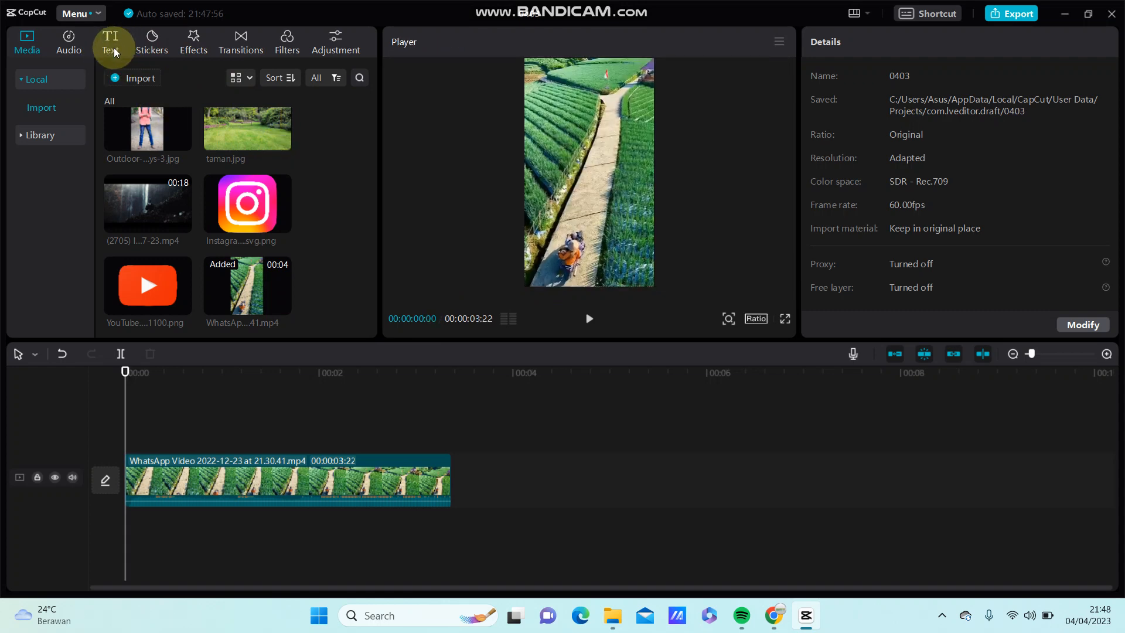
Step: Add a default text clip above the video and extend it to the end of the video clip
{"action": "left_click", "coordinate": [110, 40]}
{"action": "left_click", "coordinate": [65, 79]}
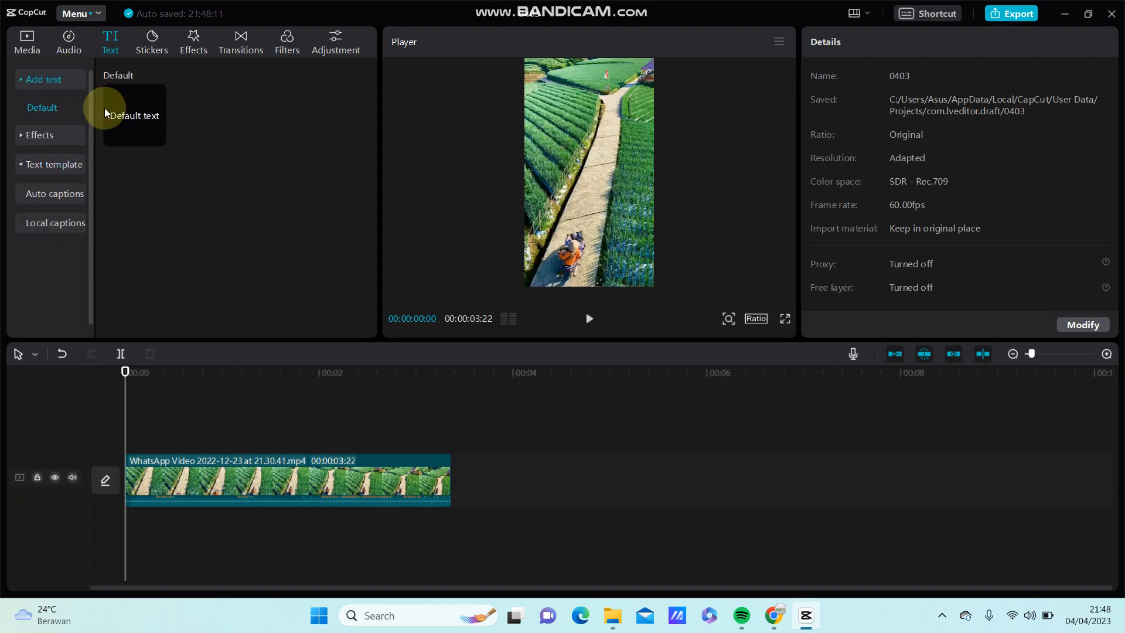
{"action": "left_click", "coordinate": [156, 137]}
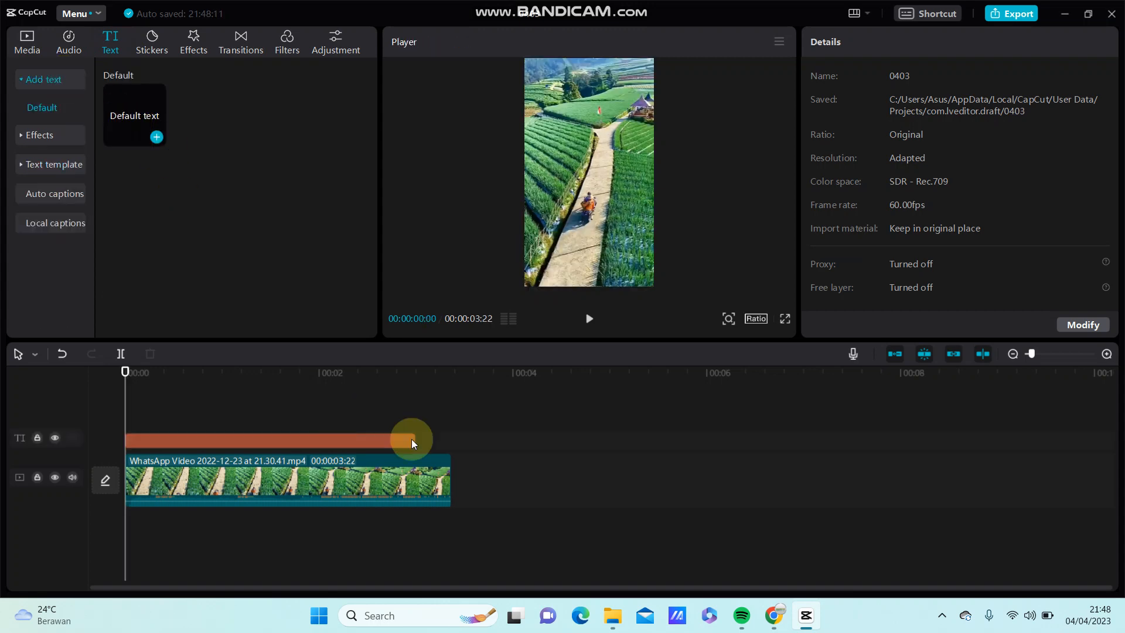
{"action": "left_click_drag", "start_coordinate": [414, 437], "coordinate": [445, 443]}
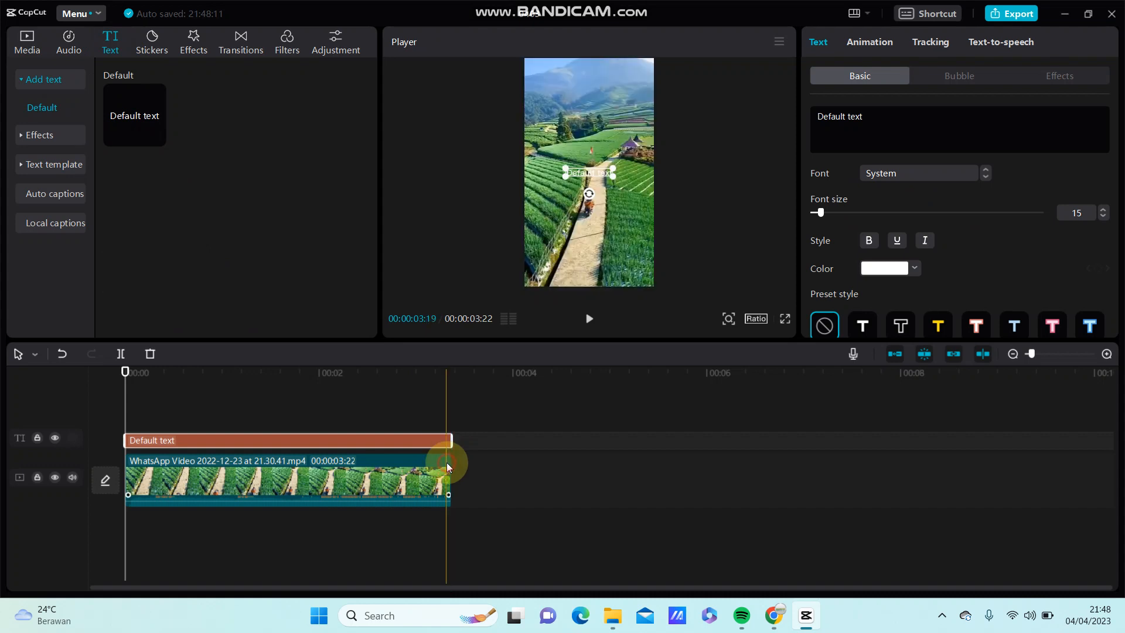
{"action": "left_click", "coordinate": [446, 462]}
Step: Replace the text clip's content with a single dot "."
{"action": "left_click", "coordinate": [404, 443]}
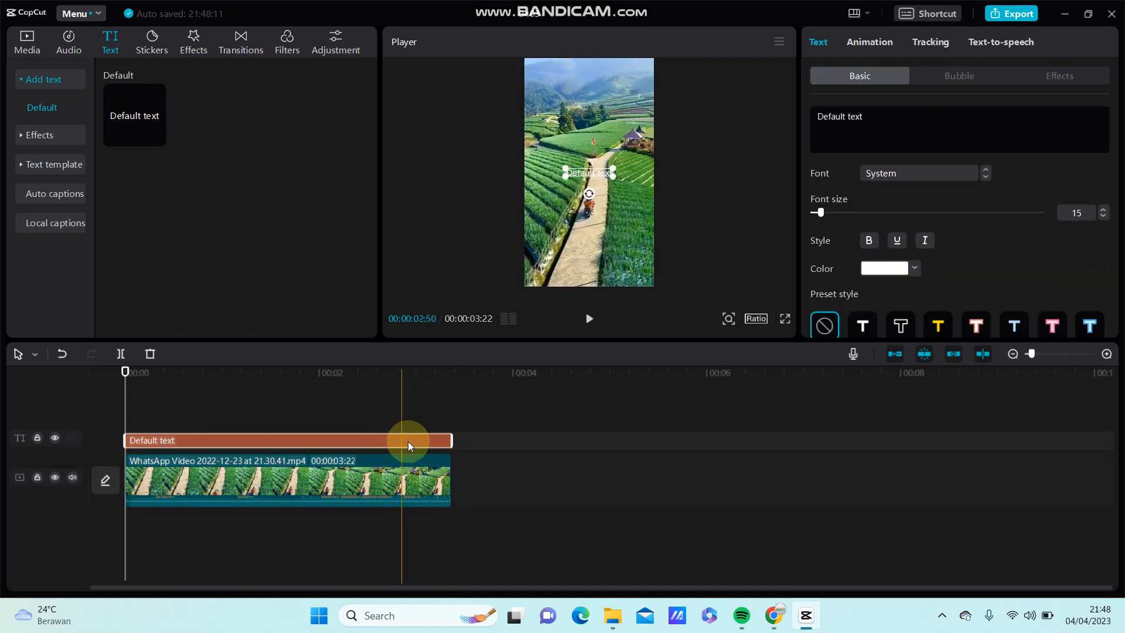
{"action": "left_click", "coordinate": [875, 124]}
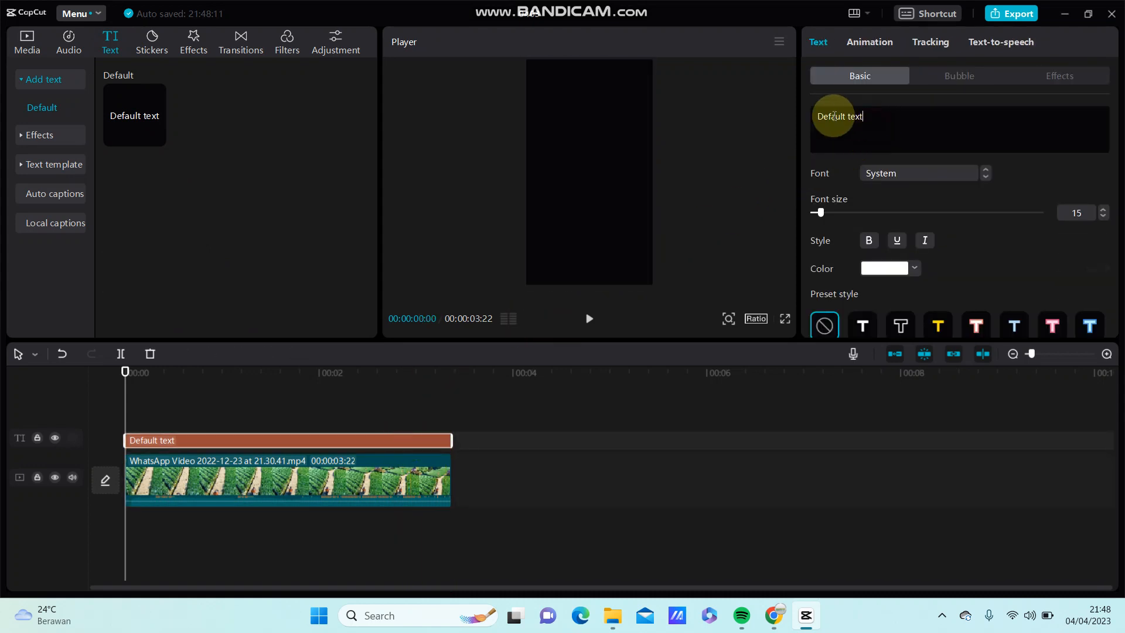
{"action": "left_click_drag", "start_coordinate": [835, 116], "coordinate": [811, 116]}
{"action": "left_click", "coordinate": [876, 113]}
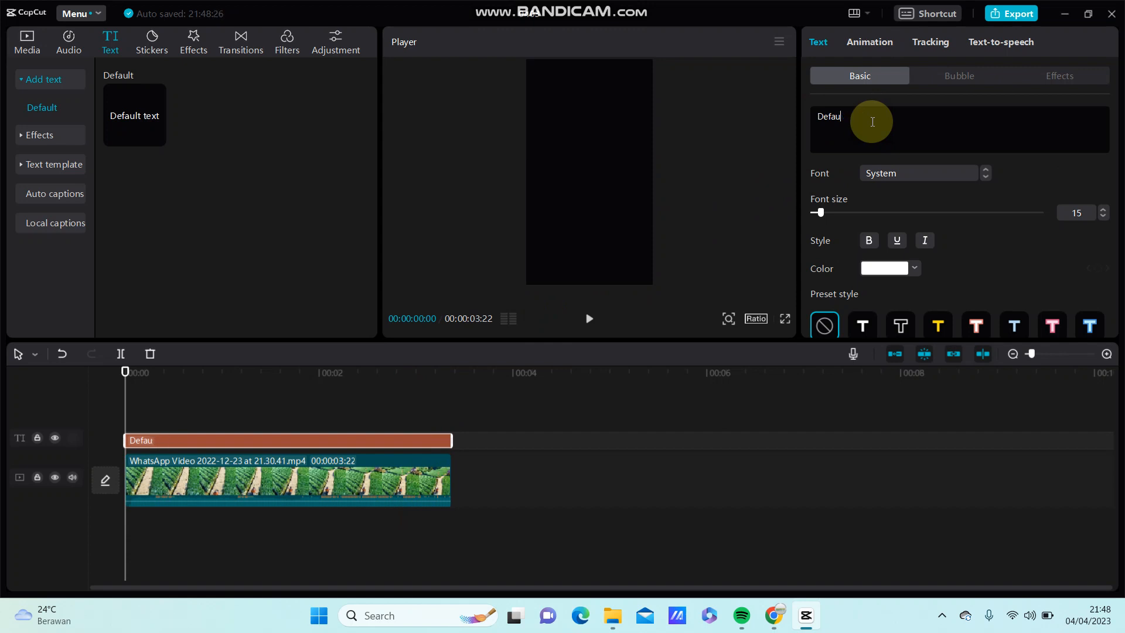
{"action": "key", "text": "BackSpace"}
{"action": "key", "text": "BackSpace"}
{"action": "key", "text": "BackSpace"}
{"action": "key", "text": "BackSpace"}
{"action": "key", "text": "BackSpace"}
{"action": "type", "text": "."}
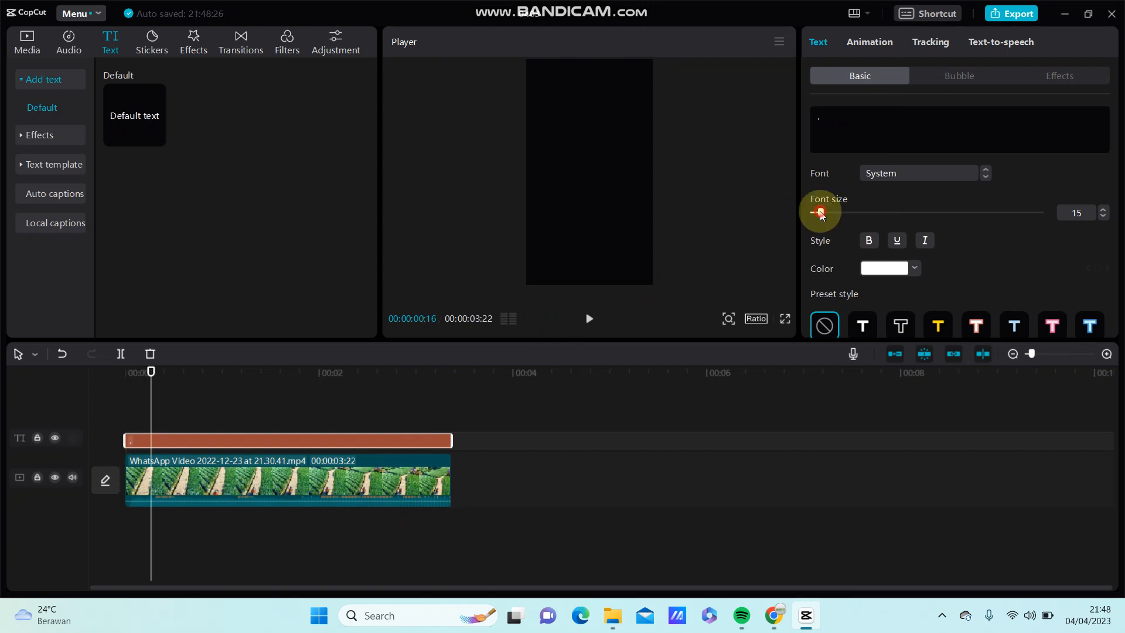
Step: Set the dot's font size to 114 and its color to bright pink
{"action": "left_click_drag", "start_coordinate": [821, 215], "coordinate": [896, 214]}
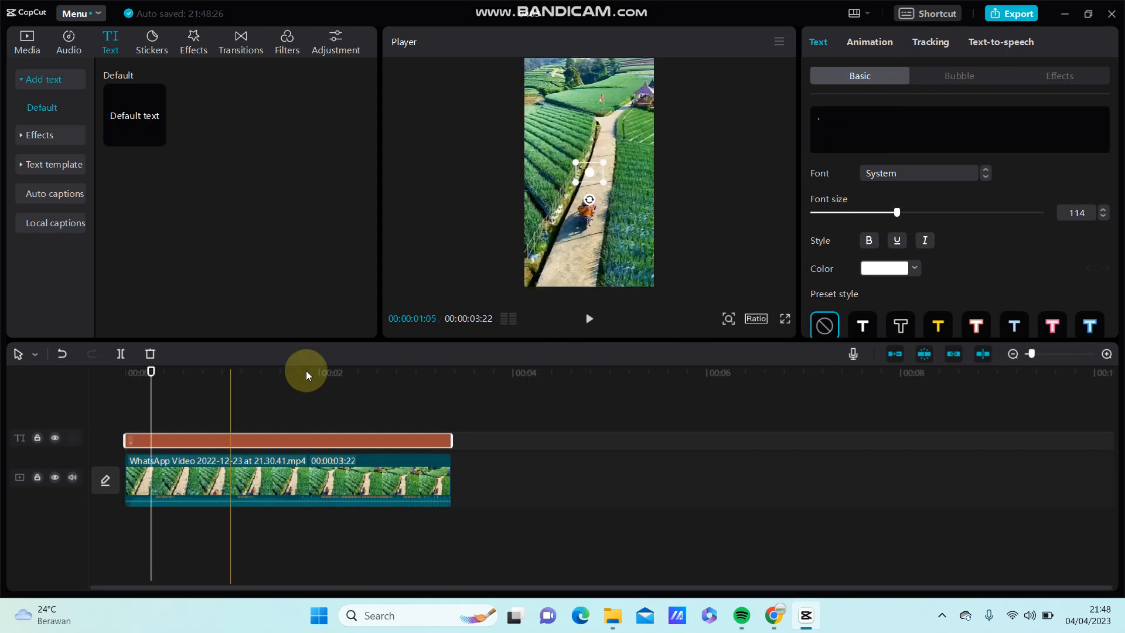
{"action": "left_click", "coordinate": [909, 269]}
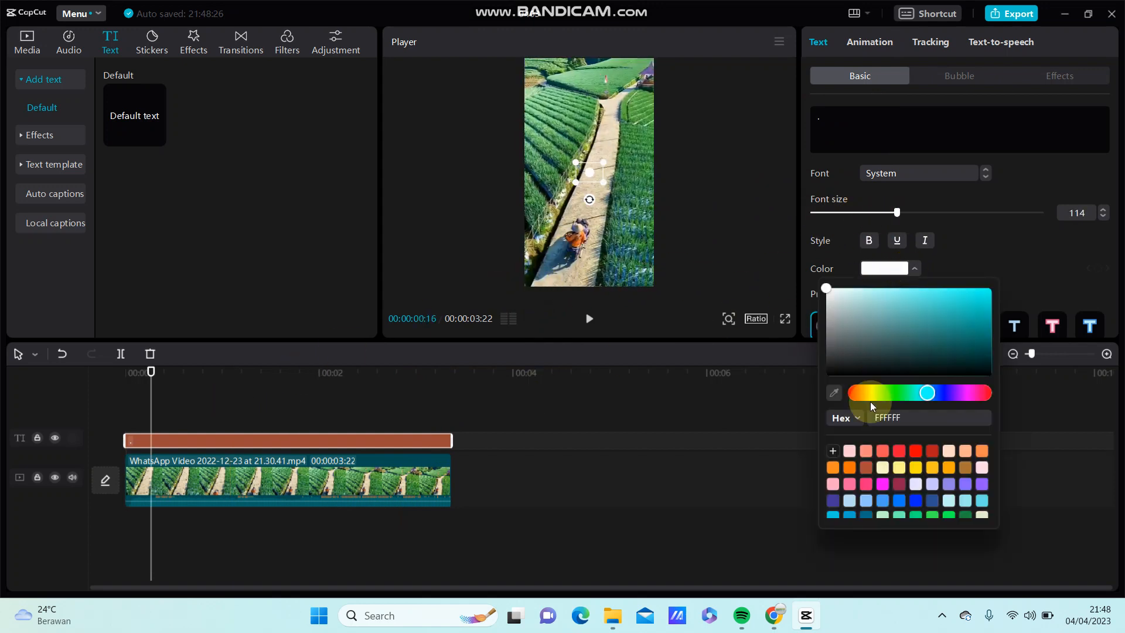
{"action": "left_click", "coordinate": [973, 393]}
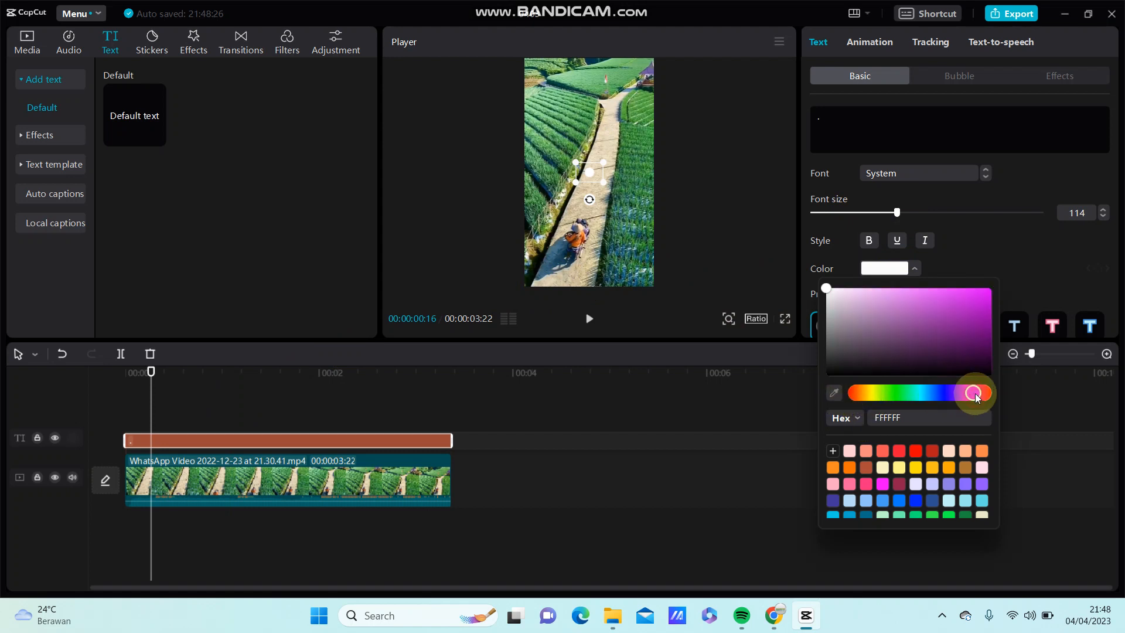
{"action": "left_click", "coordinate": [991, 288]}
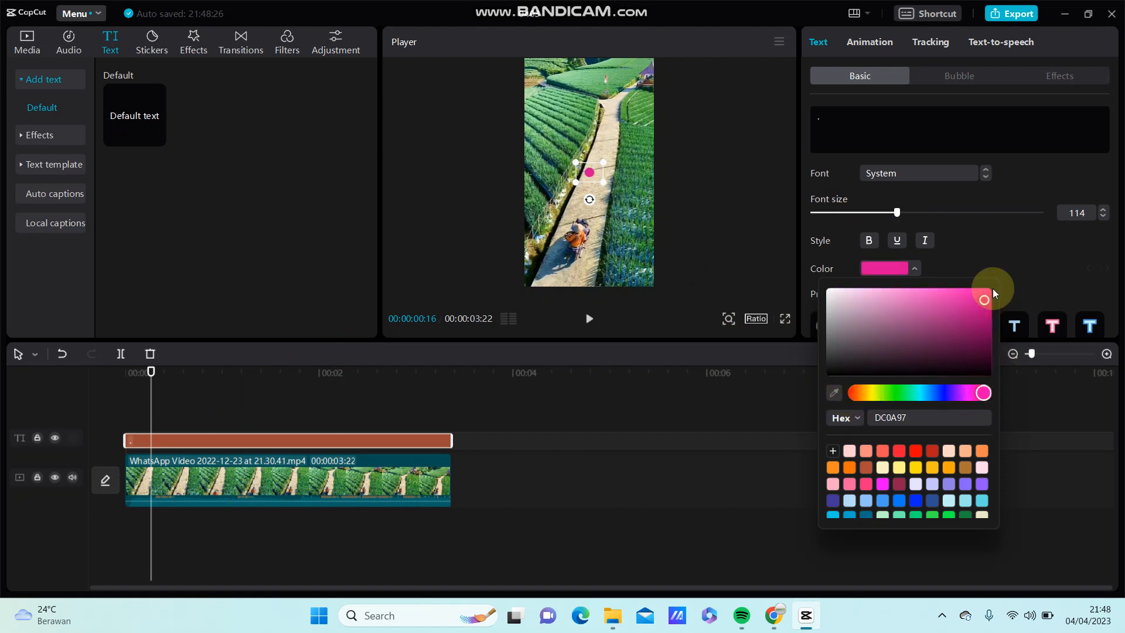
Step: Enlarge the pink dot in the preview and place it over the motorcycle rider at the video's first frame
{"action": "mouse_move", "coordinate": [606, 186]}
{"action": "left_mouse_down"}
{"action": "mouse_move", "coordinate": [623, 195]}
{"action": "mouse_move", "coordinate": [606, 222]}
{"action": "mouse_move", "coordinate": [593, 184]}
{"action": "left_mouse_up"}
{"action": "left_click", "coordinate": [150, 375]}
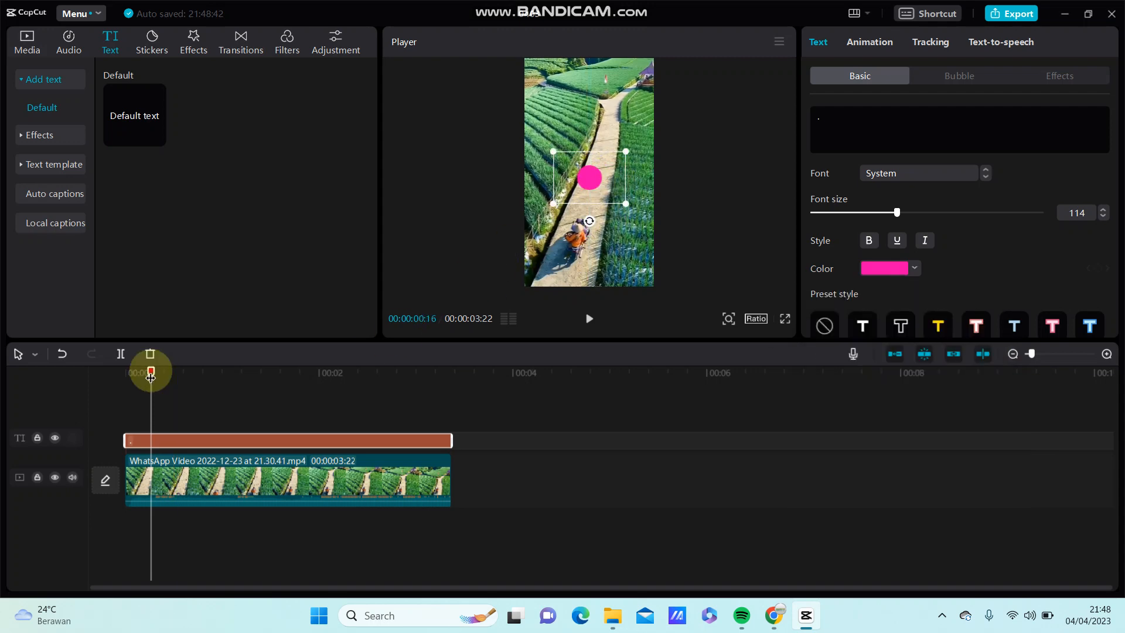
{"action": "left_click_drag", "start_coordinate": [150, 375], "coordinate": [120, 447]}
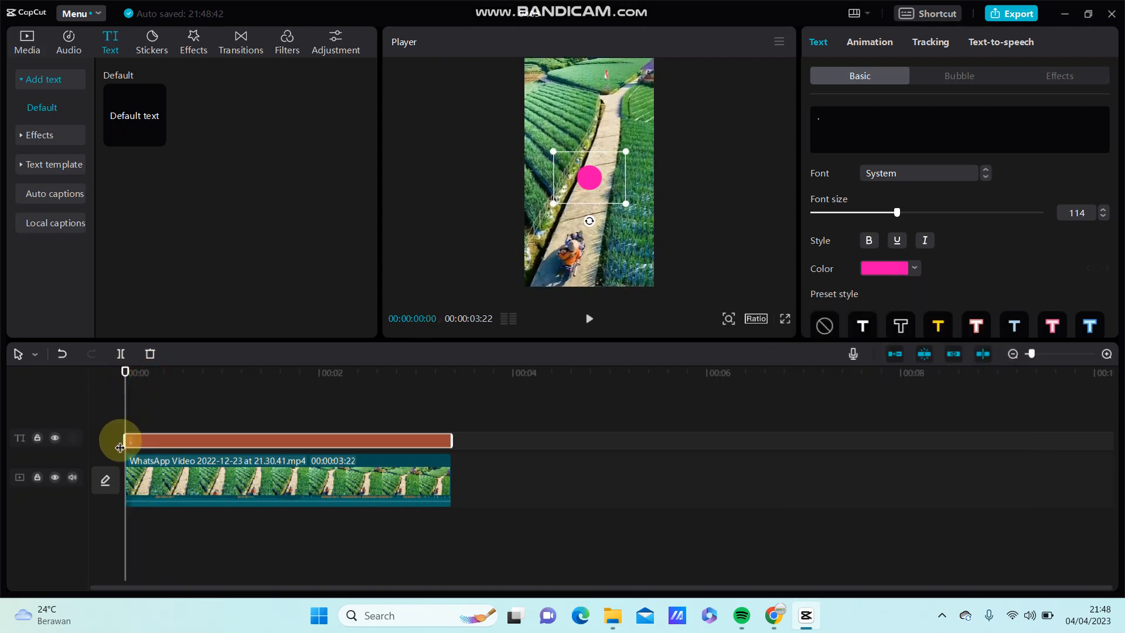
{"action": "left_click_drag", "start_coordinate": [598, 175], "coordinate": [578, 251]}
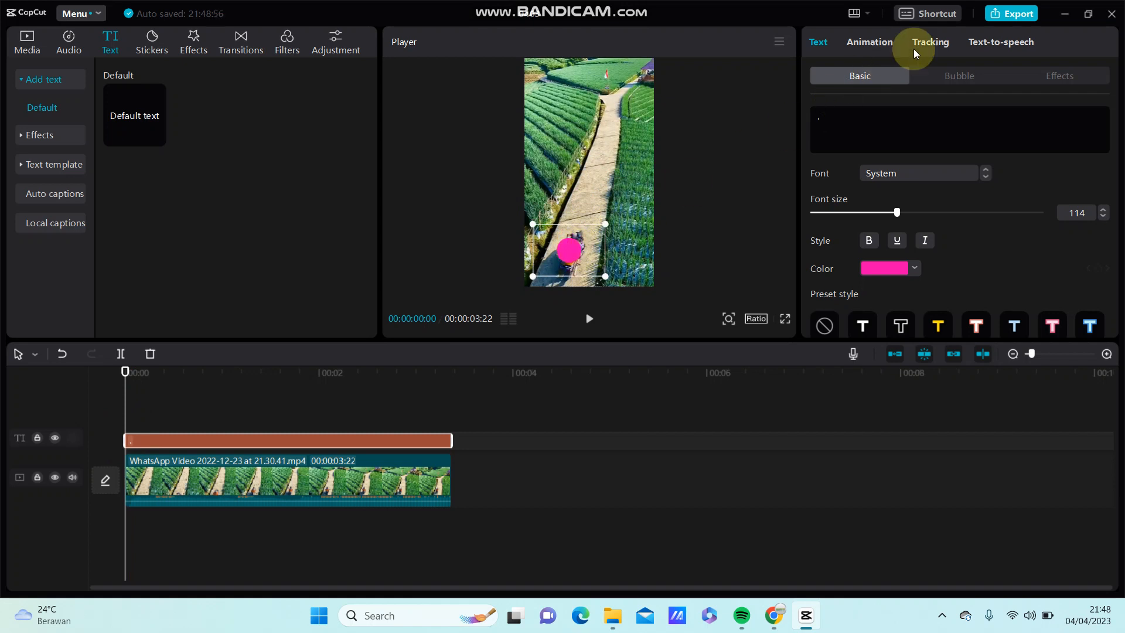
Step: Enable motion tracking for the dot text, keeping the tracking direction at Both
{"action": "left_click", "coordinate": [935, 45]}
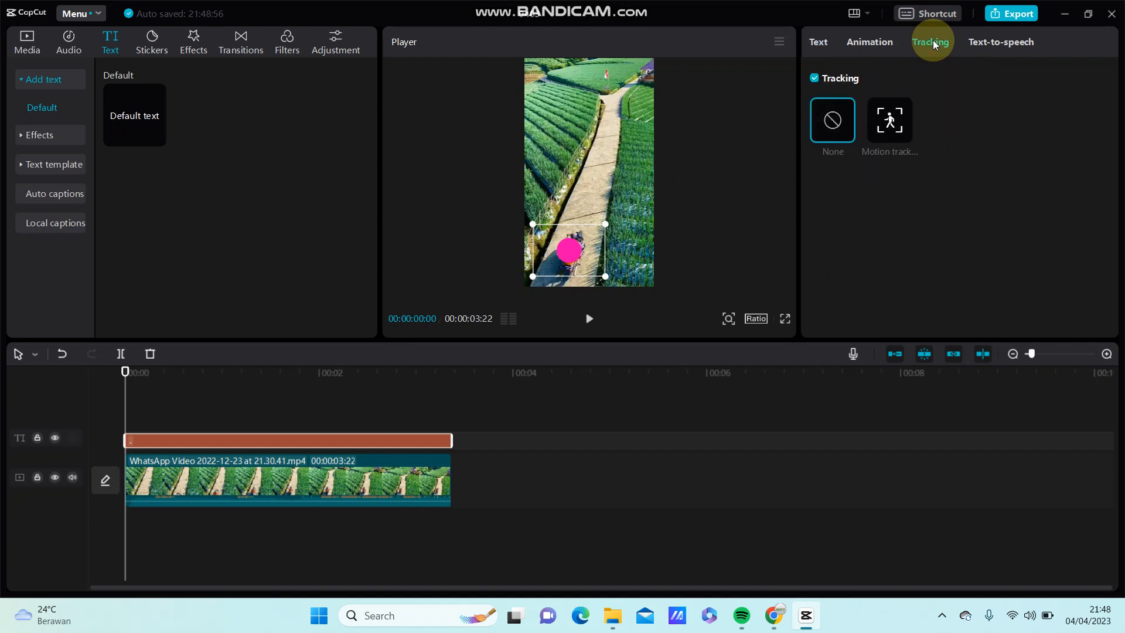
{"action": "left_click", "coordinate": [897, 120]}
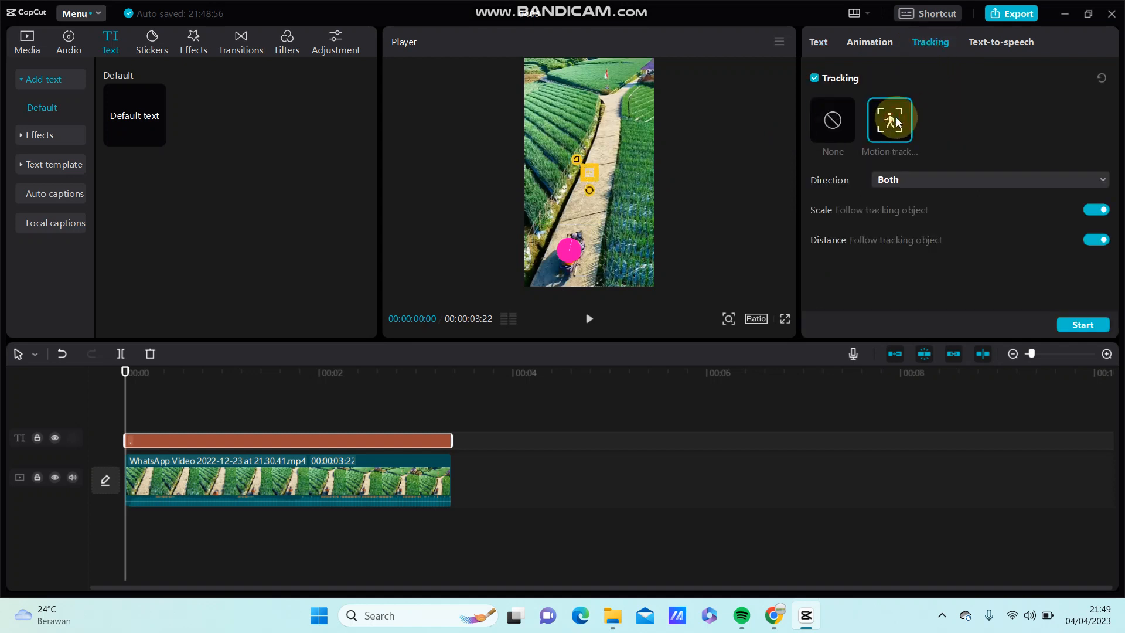
{"action": "left_click", "coordinate": [921, 181]}
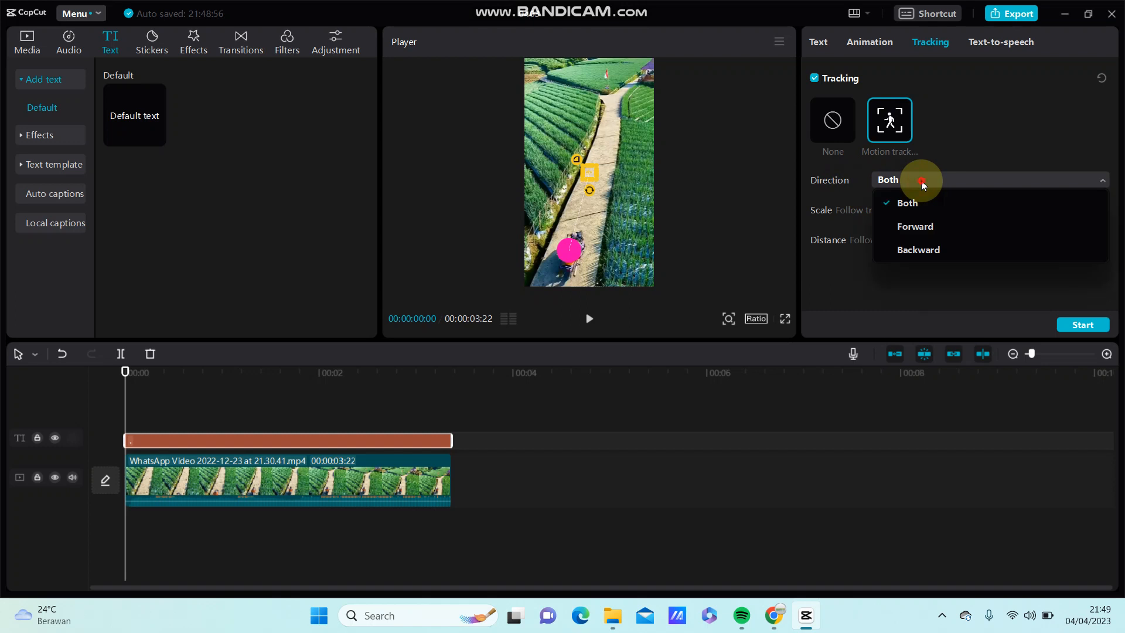
{"action": "left_click", "coordinate": [913, 184]}
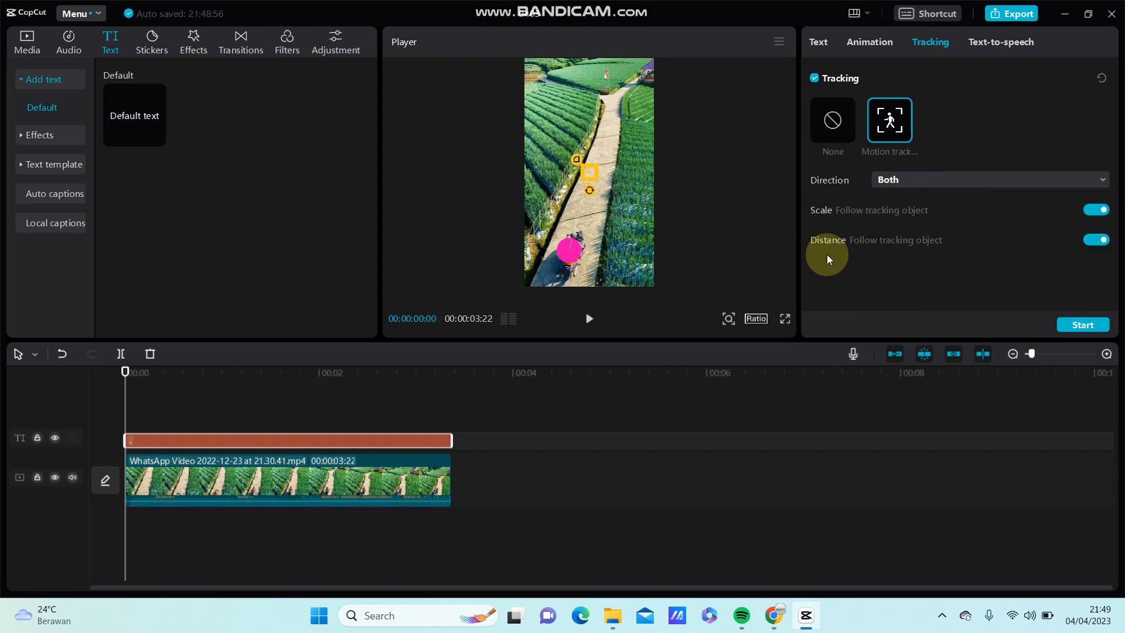
Step: Fit the tracking frame around the dot over the motorcycle rider and run the motion tracking
{"action": "left_click_drag", "start_coordinate": [602, 182], "coordinate": [606, 183]}
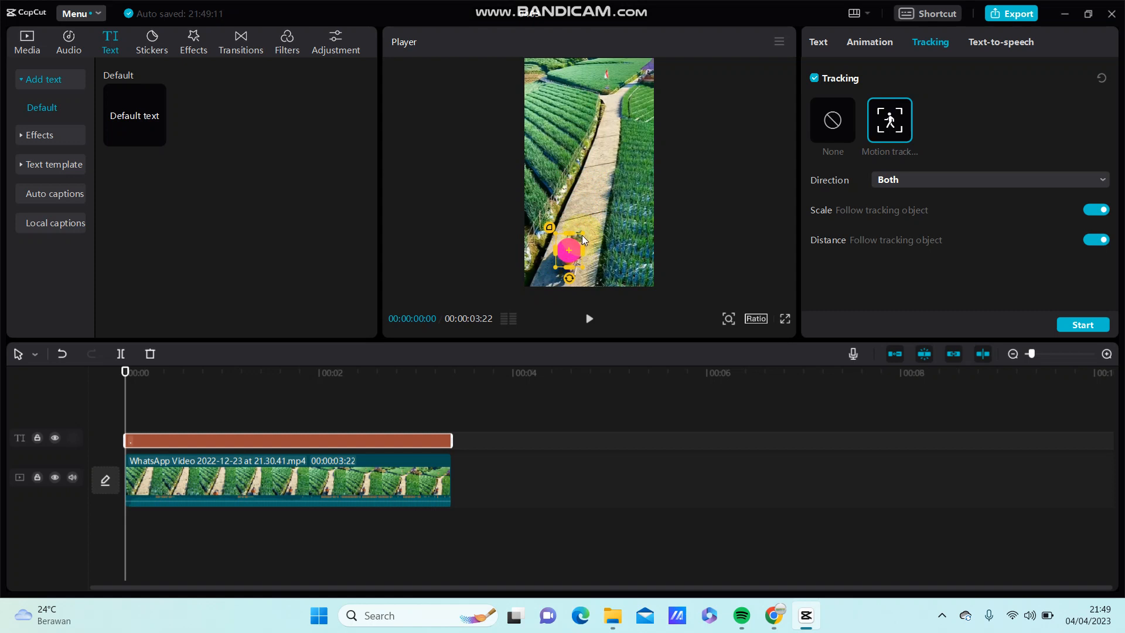
{"action": "left_click_drag", "start_coordinate": [582, 234], "coordinate": [582, 234]}
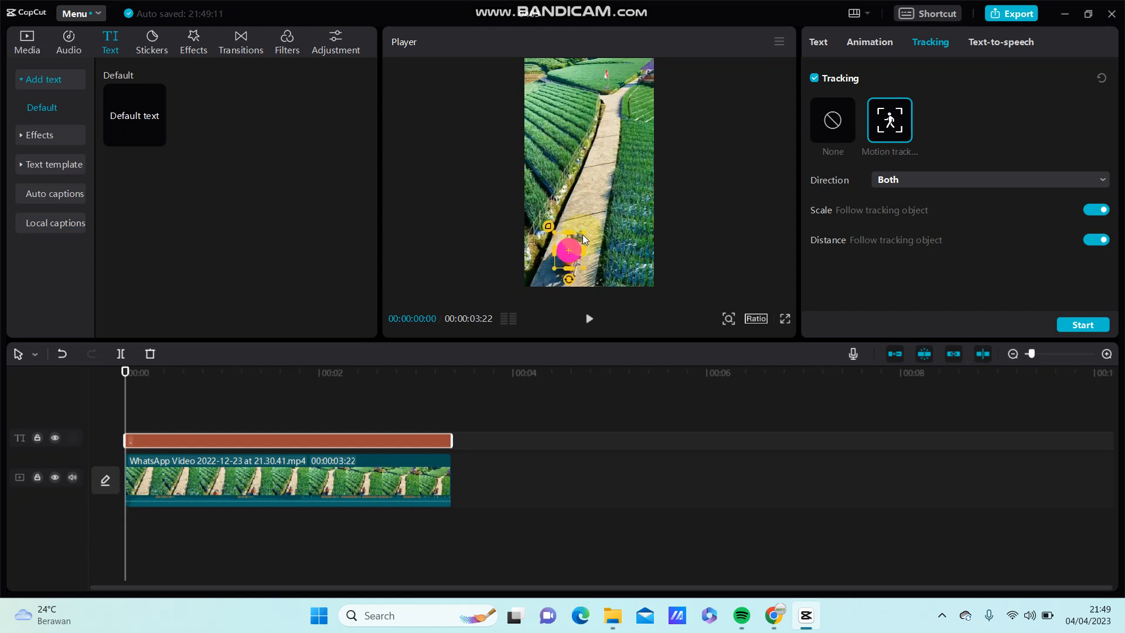
{"action": "left_click", "coordinate": [1075, 326]}
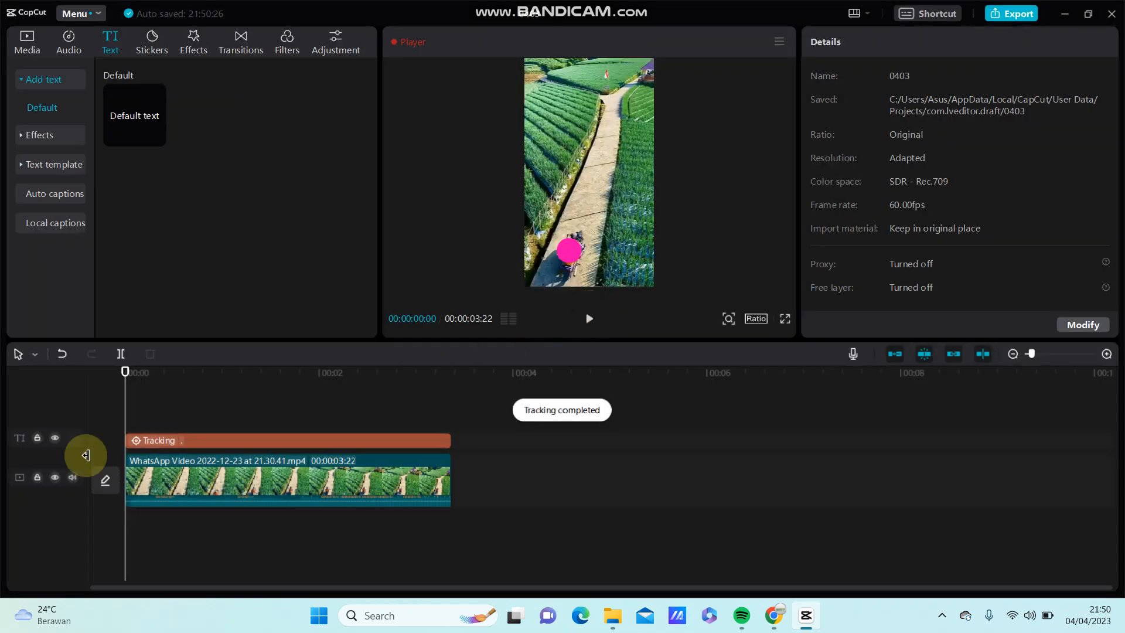
Step: Mute the video track and play the video to check how the pink dot follows the rider
{"action": "left_click", "coordinate": [73, 478]}
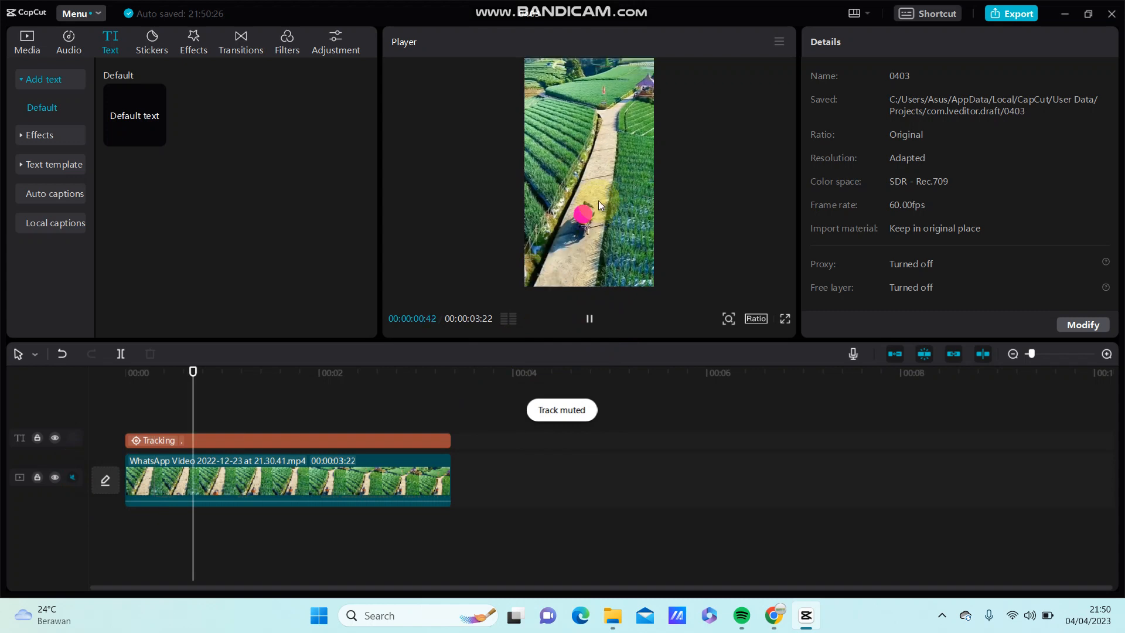
{"action": "left_click", "coordinate": [591, 321]}
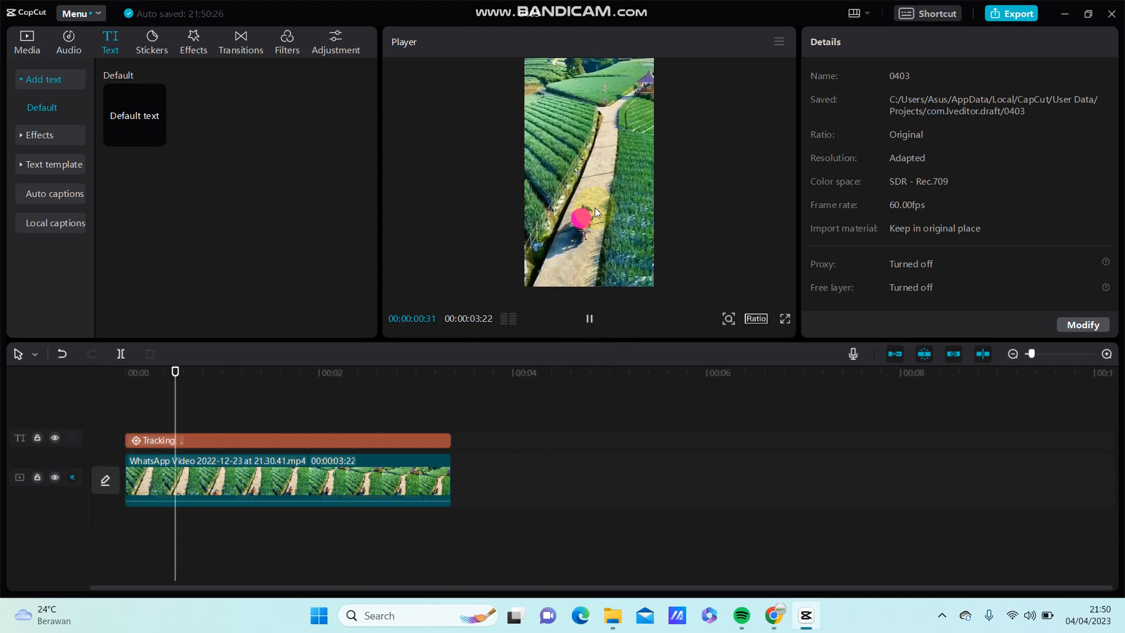
{"action": "left_click", "coordinate": [588, 328]}
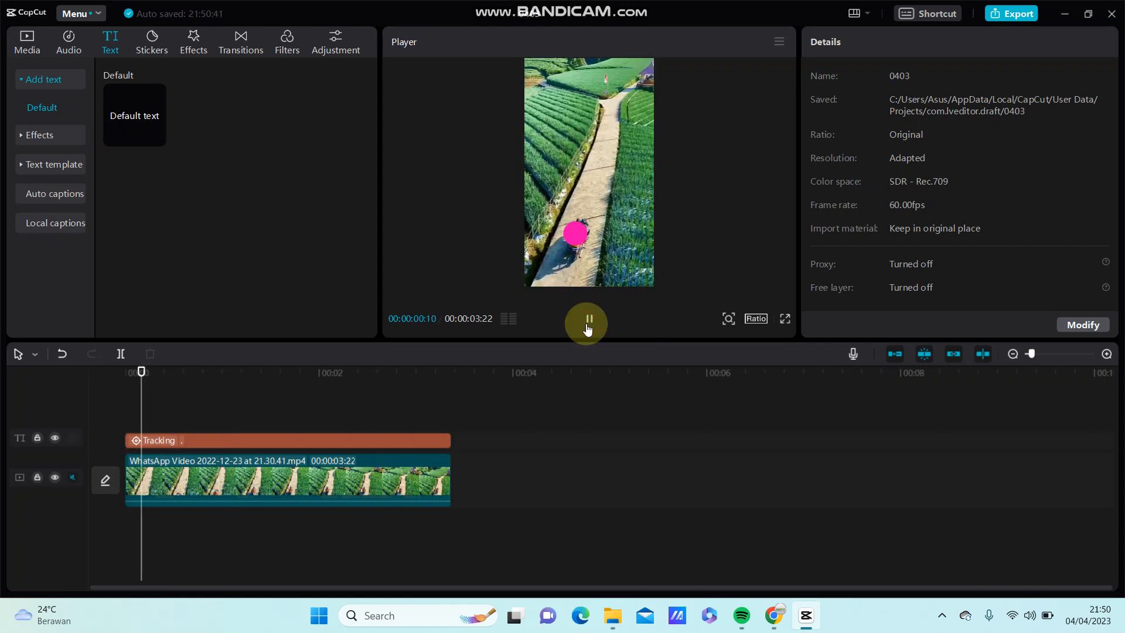